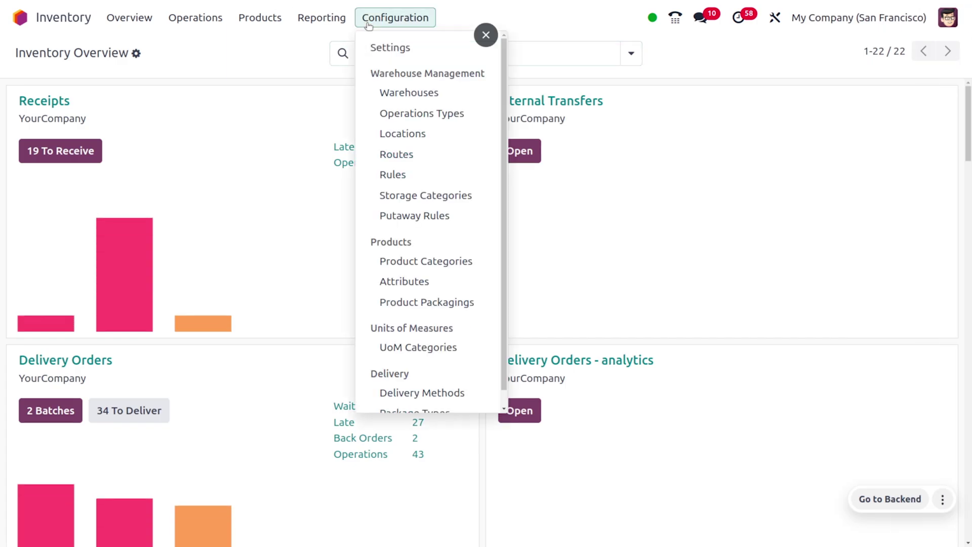
- Open Inventory Settings and scroll to Warehouse, where Storage Locations and Multi-Step Routes are enabled
left_click(377, 51)
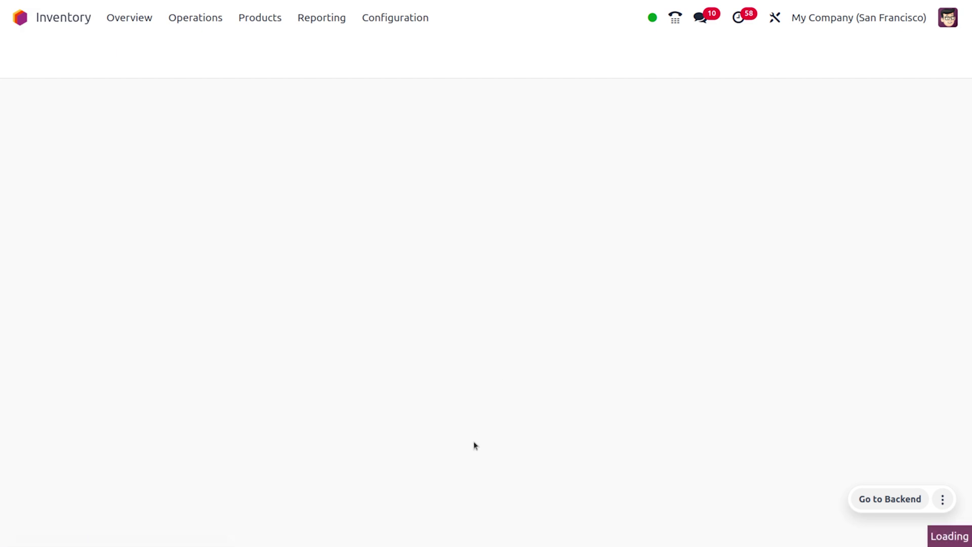
scroll(474, 445, "down", 20)
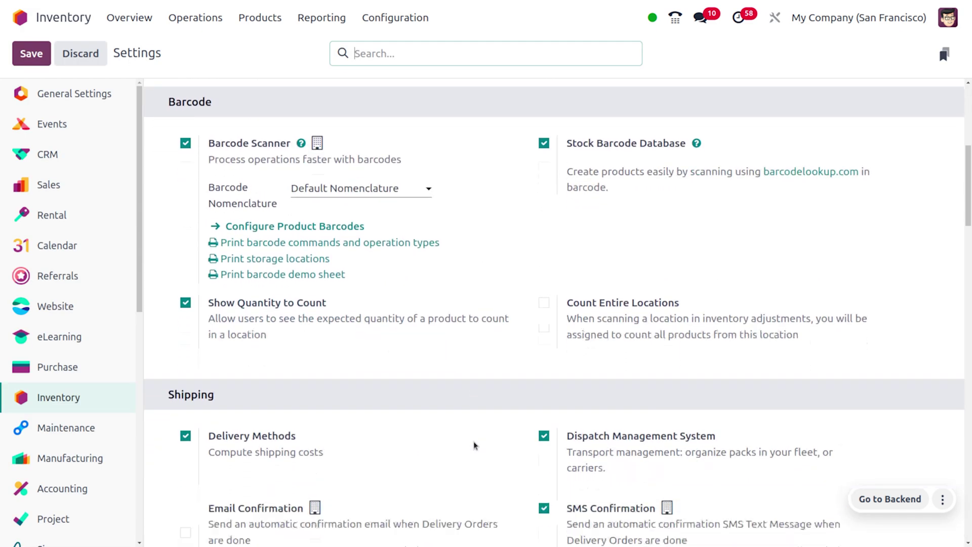
scroll(474, 445, "down", 12)
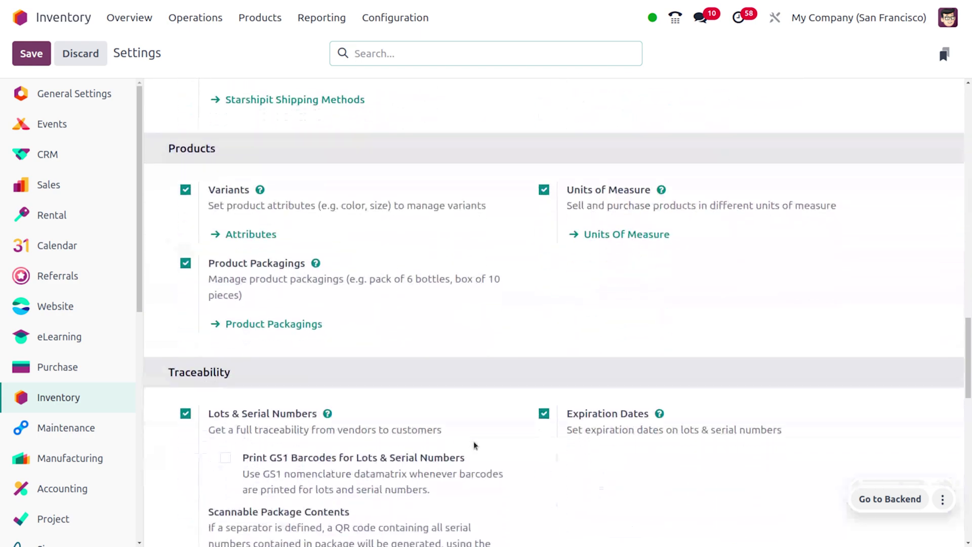
scroll(474, 446, "down", 3)
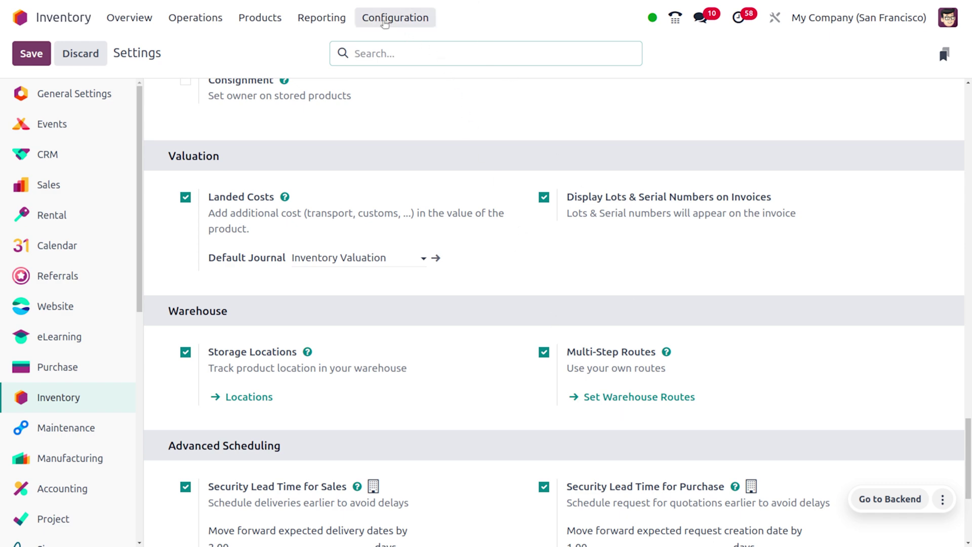
- Filter the routes list by 'mto' and open the Replenish on Order (MTO) route
left_click(390, 15)
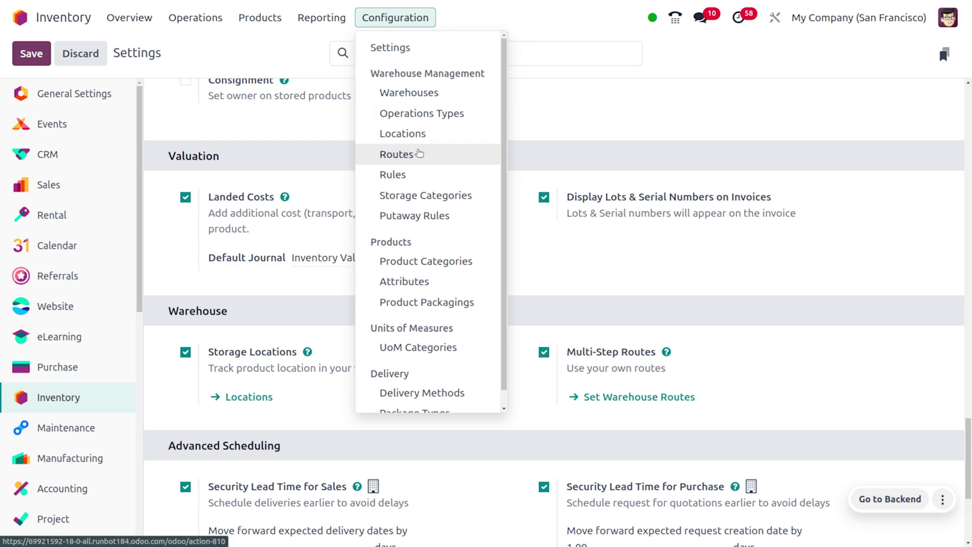
left_click(419, 153)
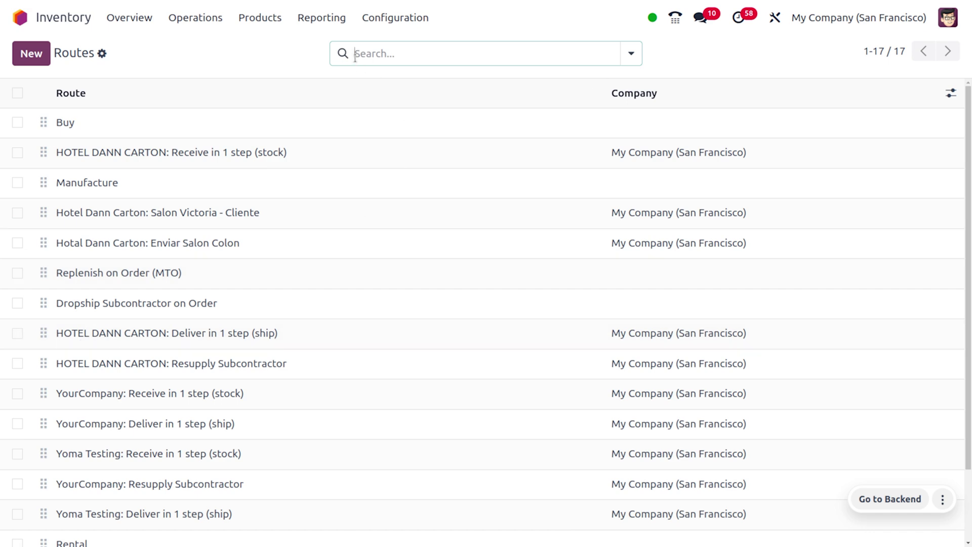
type("mto")
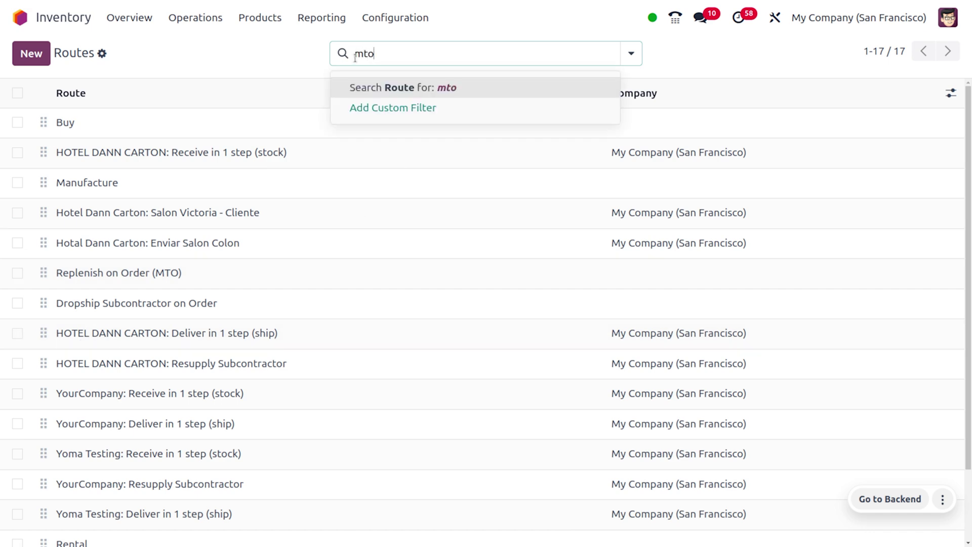
key("Return")
left_click(209, 121)
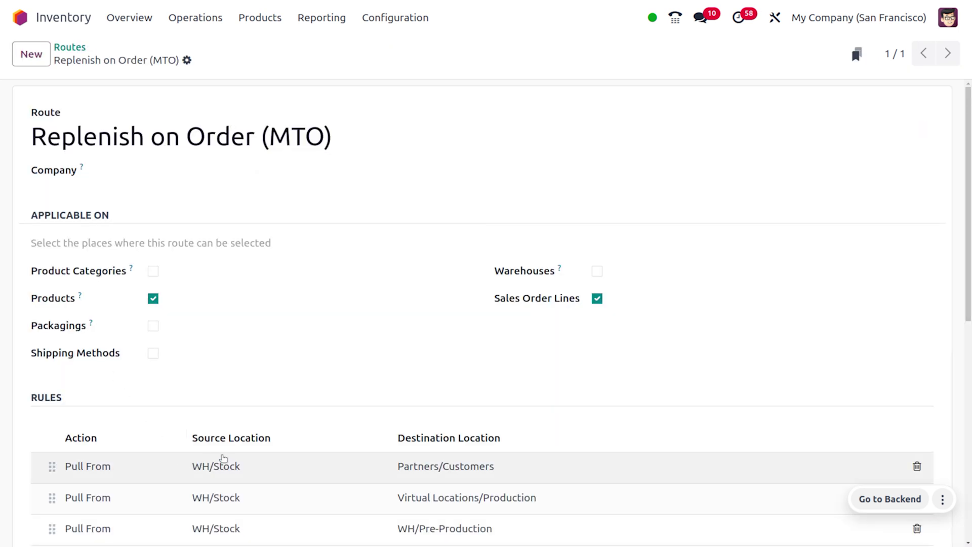
scroll(172, 336, "down", 2)
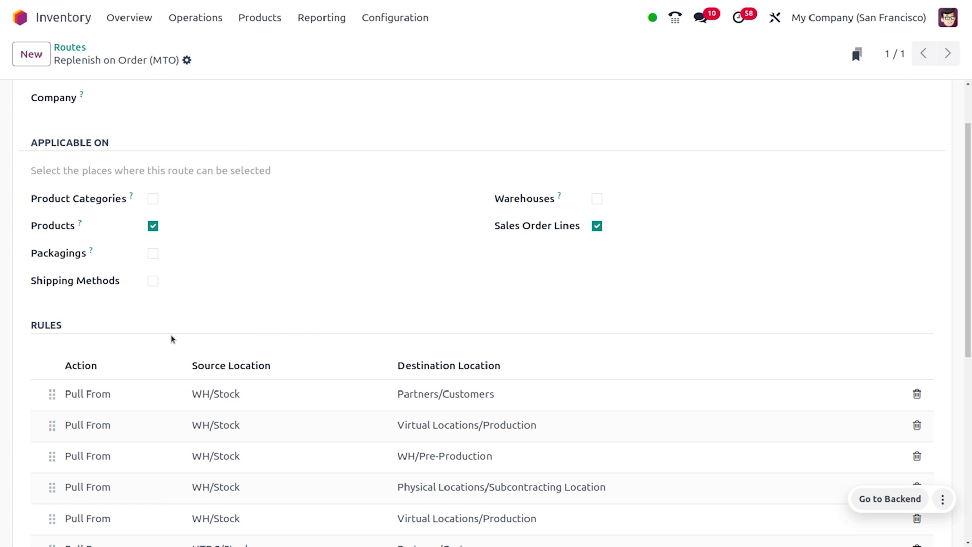
left_click(170, 408)
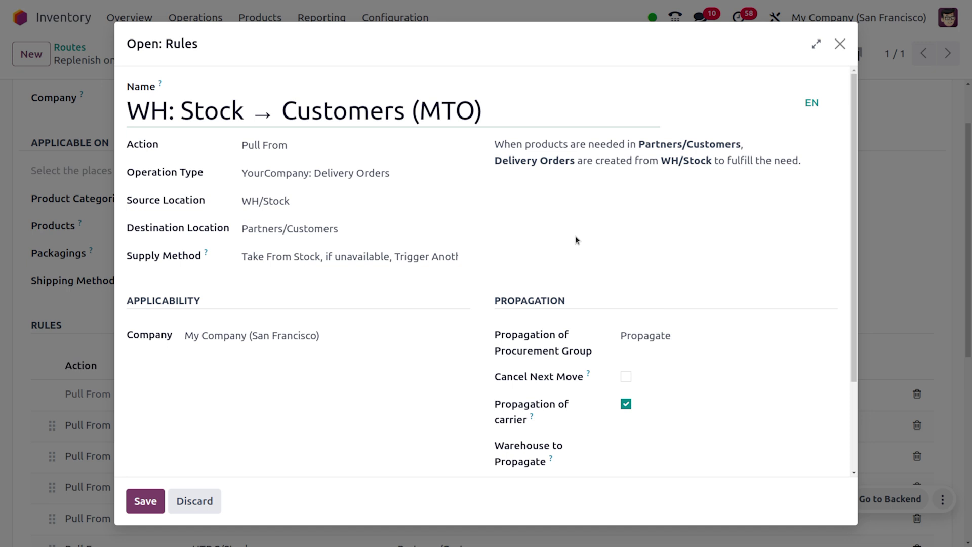
left_click(840, 44)
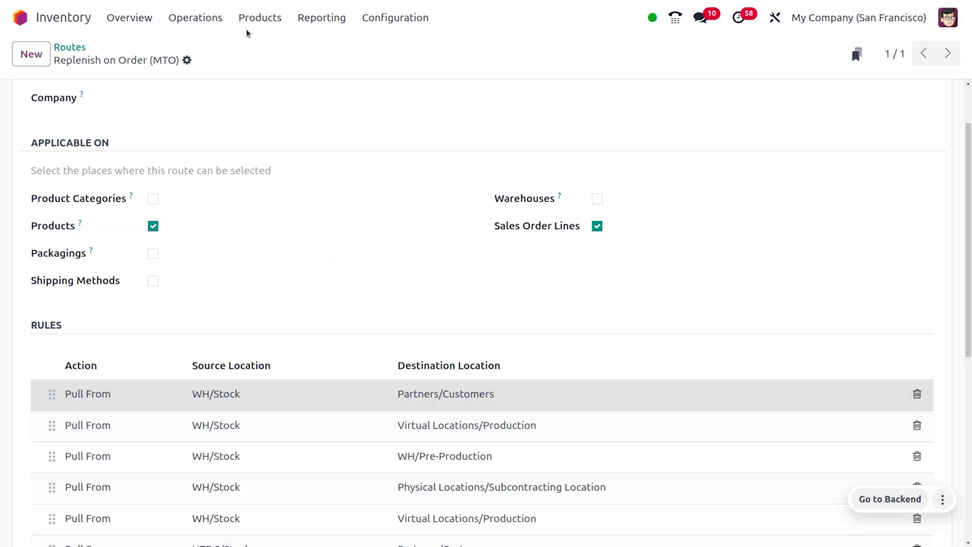
- Verify Cable Management Box's Inventory tab lists the Buy and MTO routes, then return home
left_click(255, 18)
left_click(258, 44)
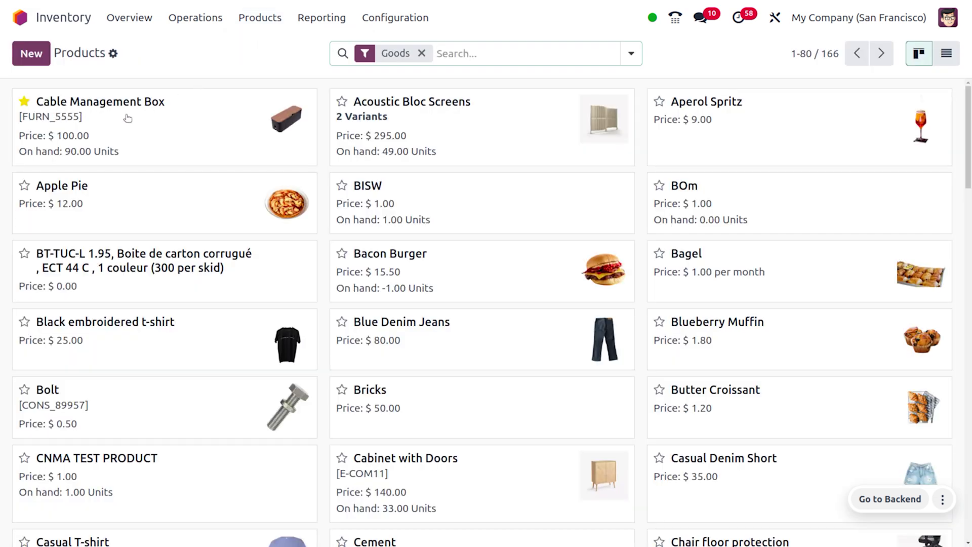
left_click(146, 135)
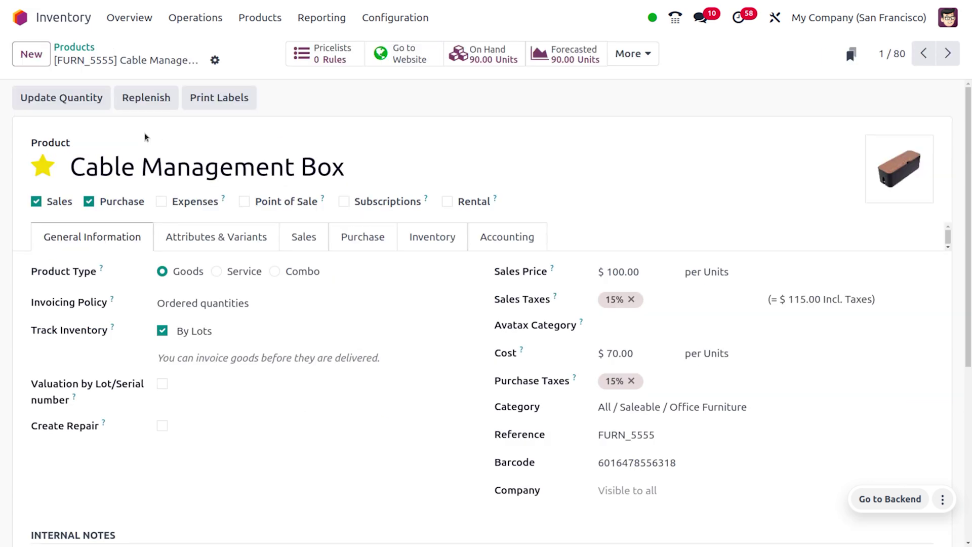
left_click(417, 236)
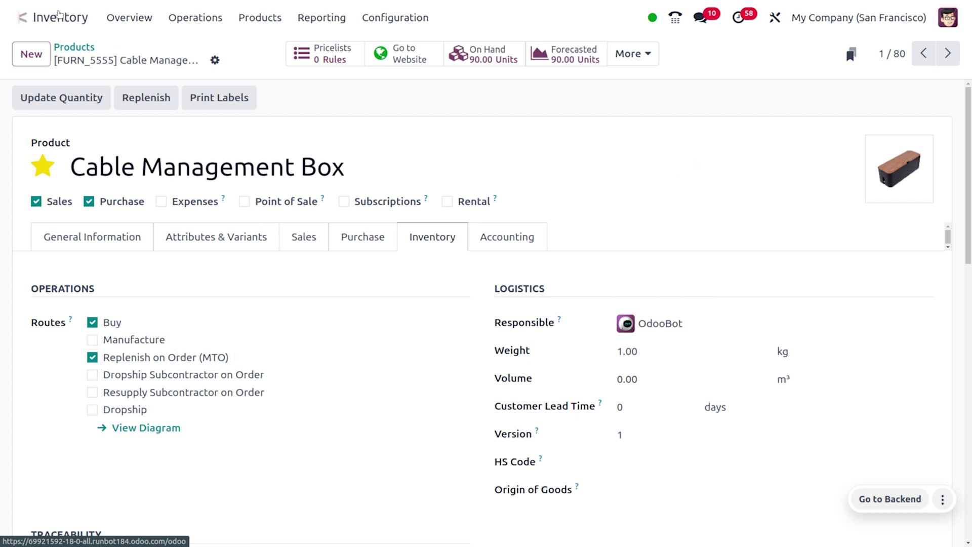
left_click(20, 18)
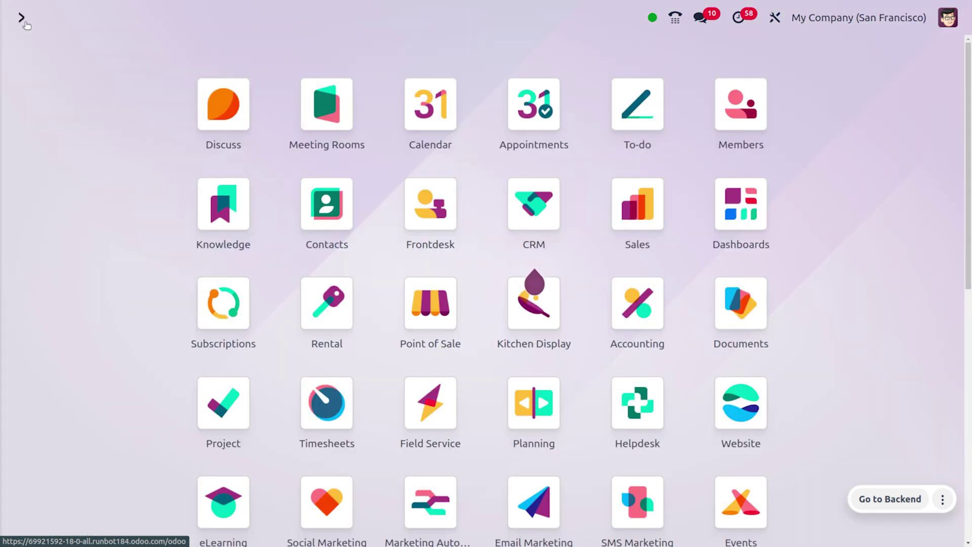
- In Sales, create a new quotation and select its customer
type("sa")
key("Return")
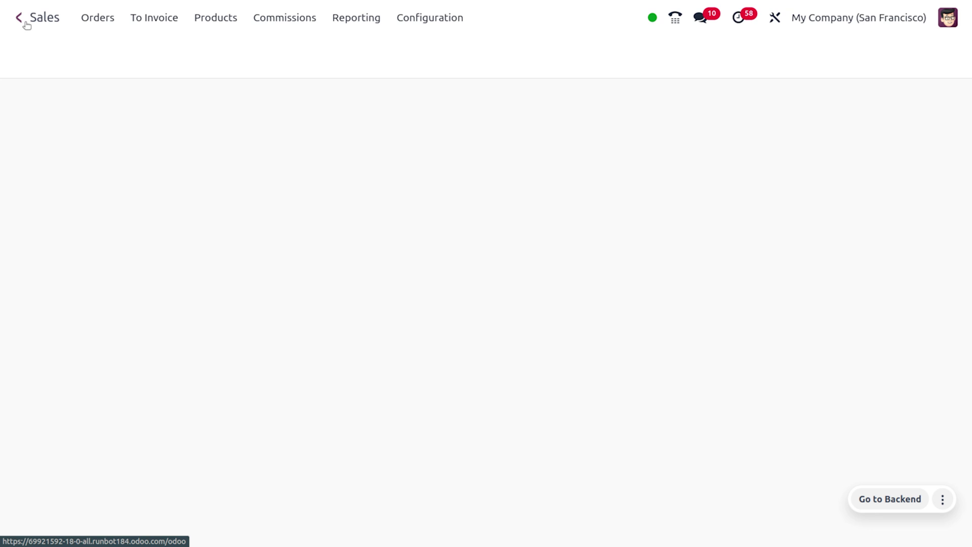
left_click(41, 53)
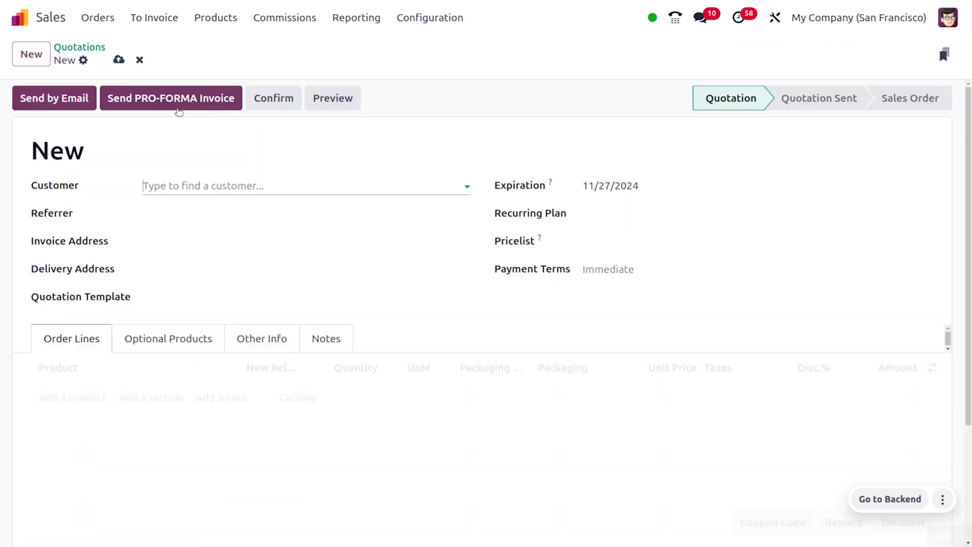
left_click(245, 186)
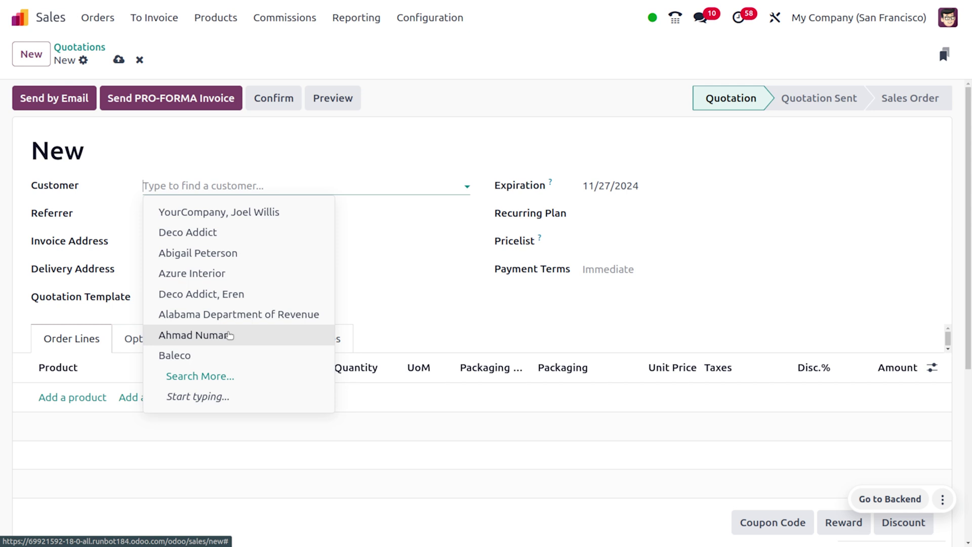
left_click(229, 335)
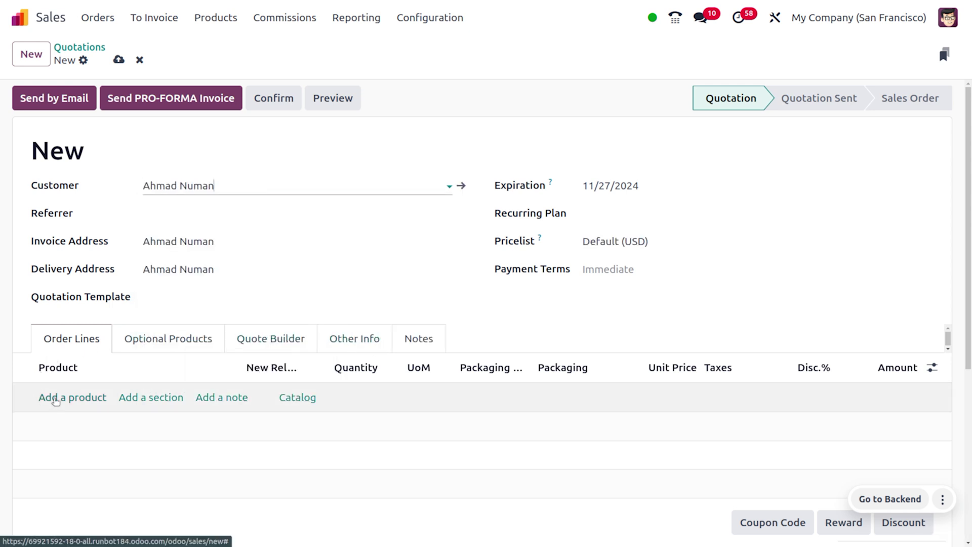
- Add an order line of 100 units of [FURN_5555] Cable Management Box
left_click(55, 398)
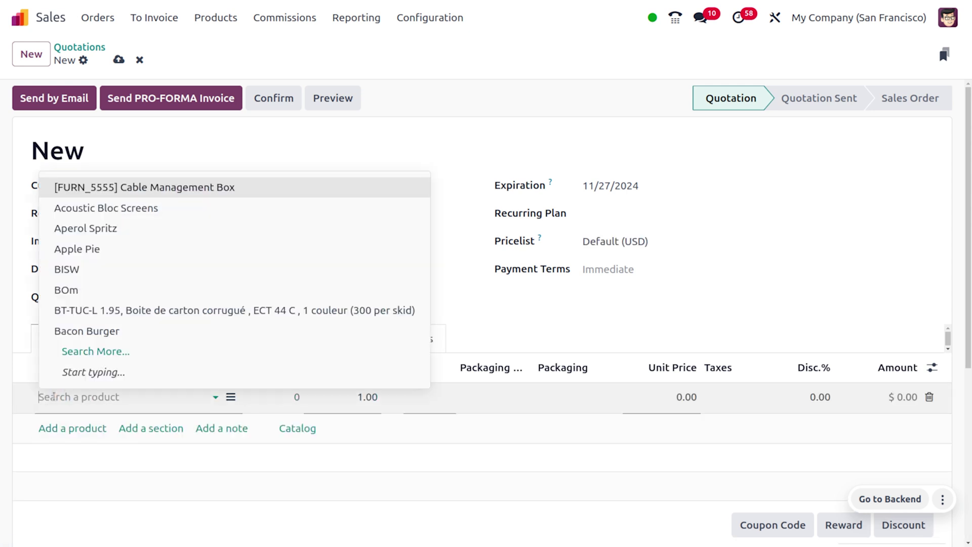
left_click(150, 187)
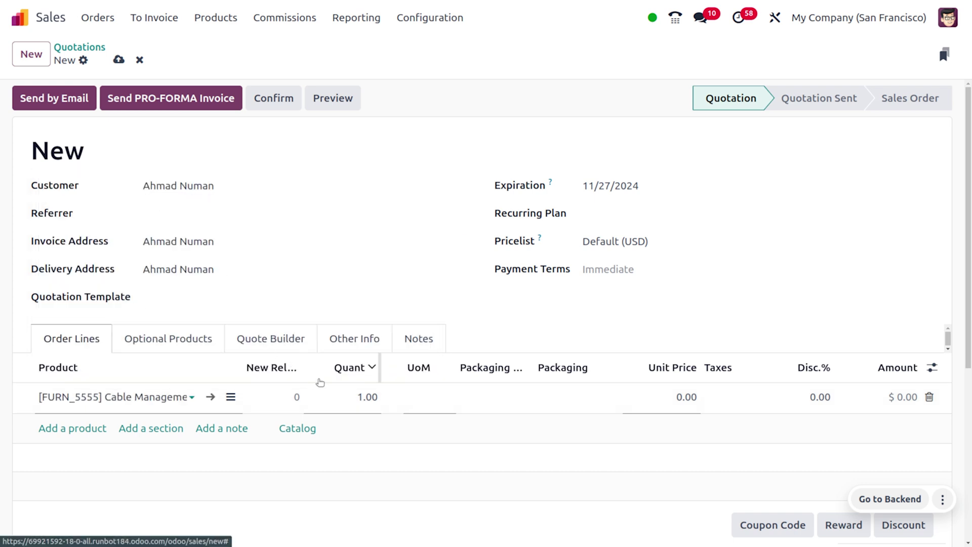
left_click(354, 402)
type("100")
left_click(469, 168)
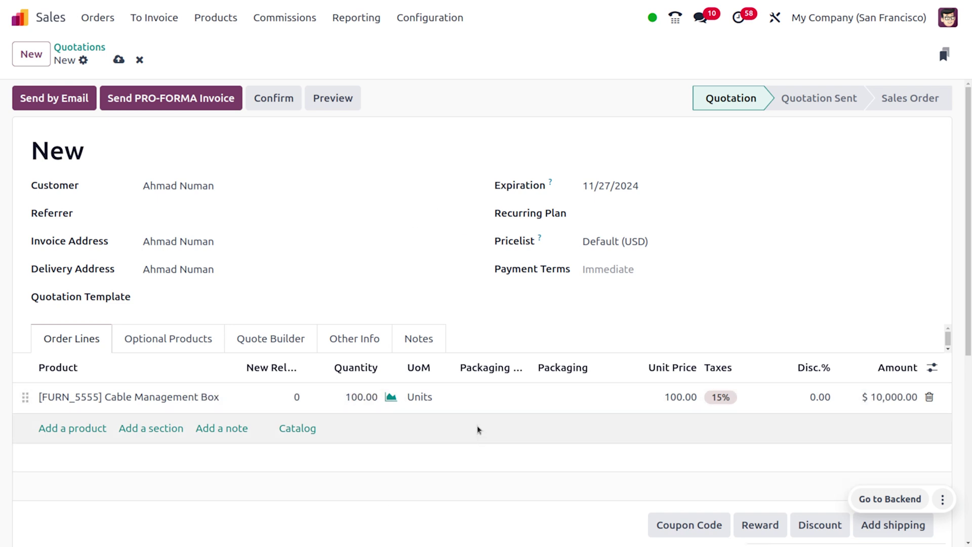
- Save S00169, attempt confirmation, dismiss the missing-vendor-price error, and open the Cable Management Box product
left_click(121, 63)
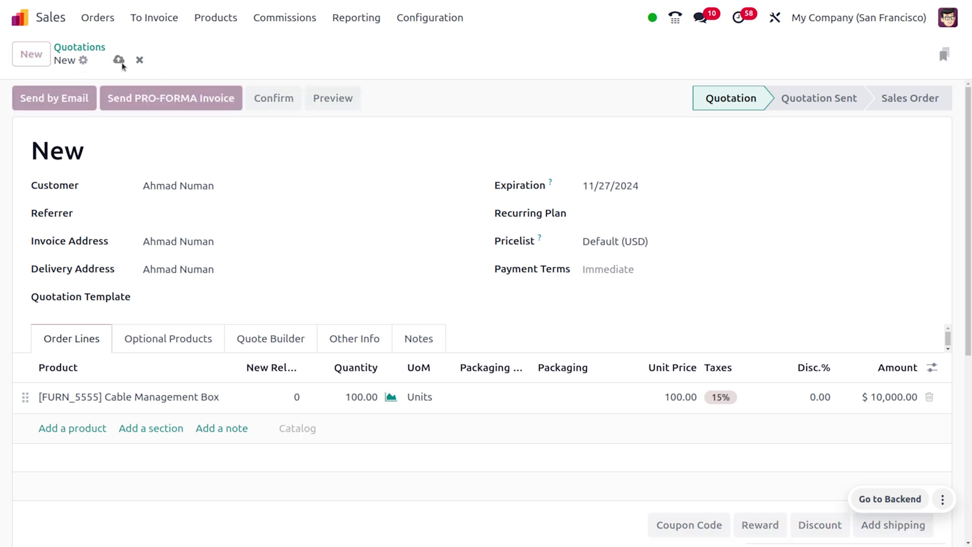
left_click(276, 99)
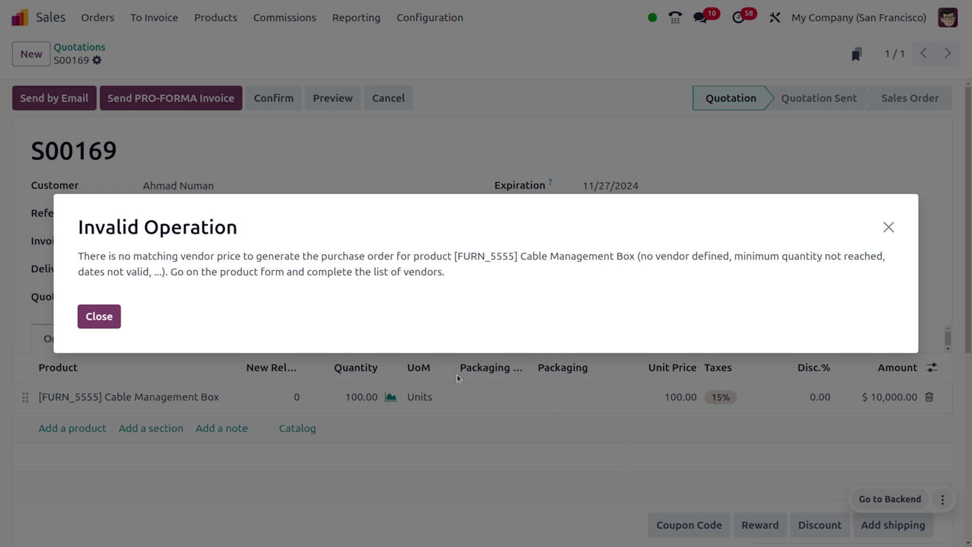
left_click(886, 226)
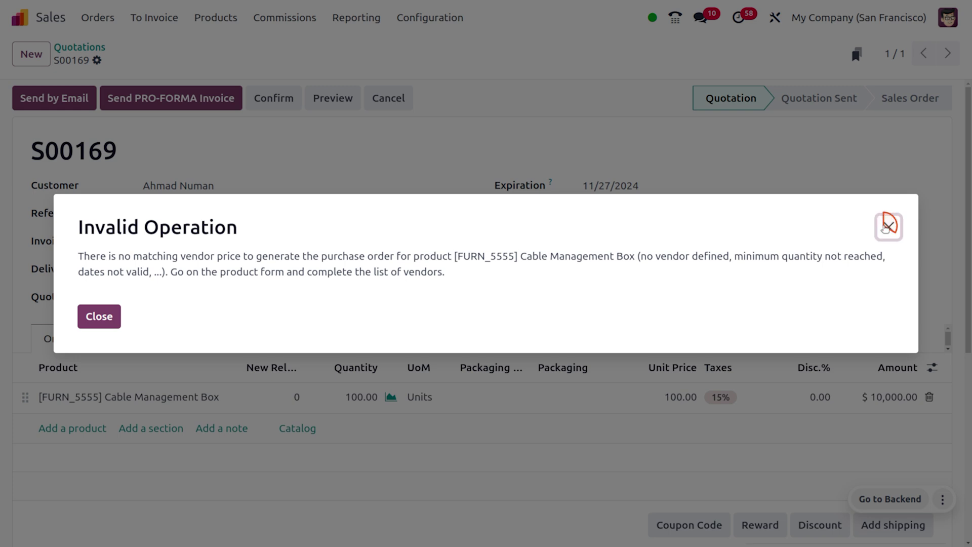
left_click(188, 399)
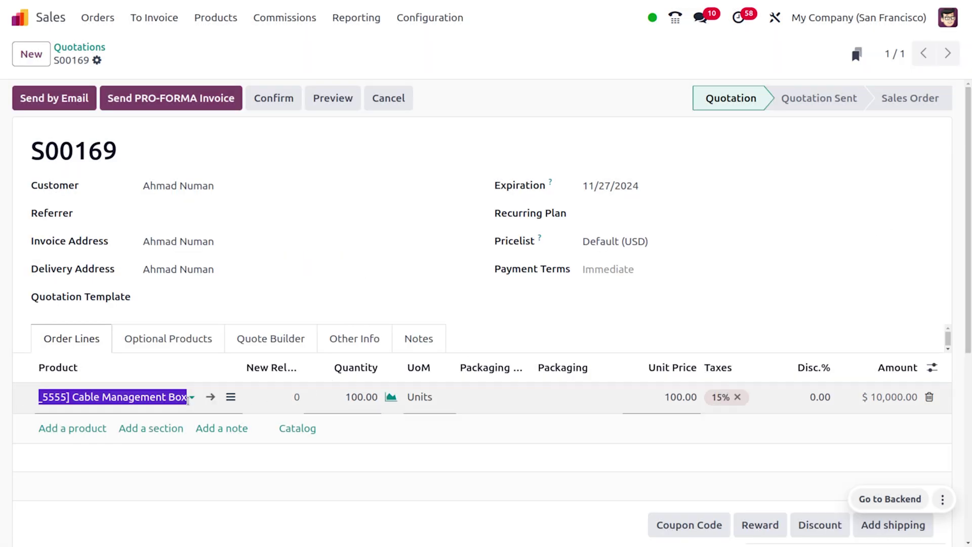
left_click(211, 399)
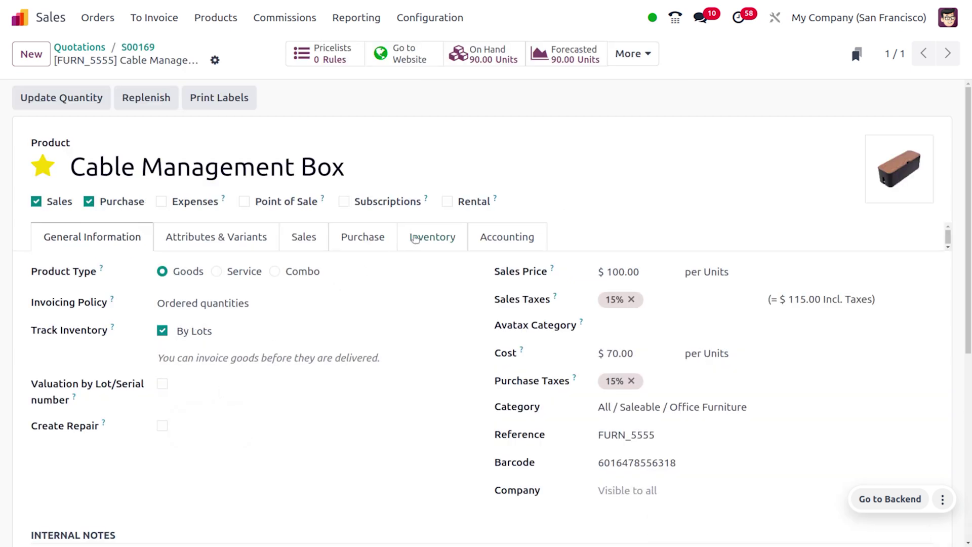
- Add a vendor line priced 200.00 USD to Cable Management Box, save, and return to S00169
left_click(374, 237)
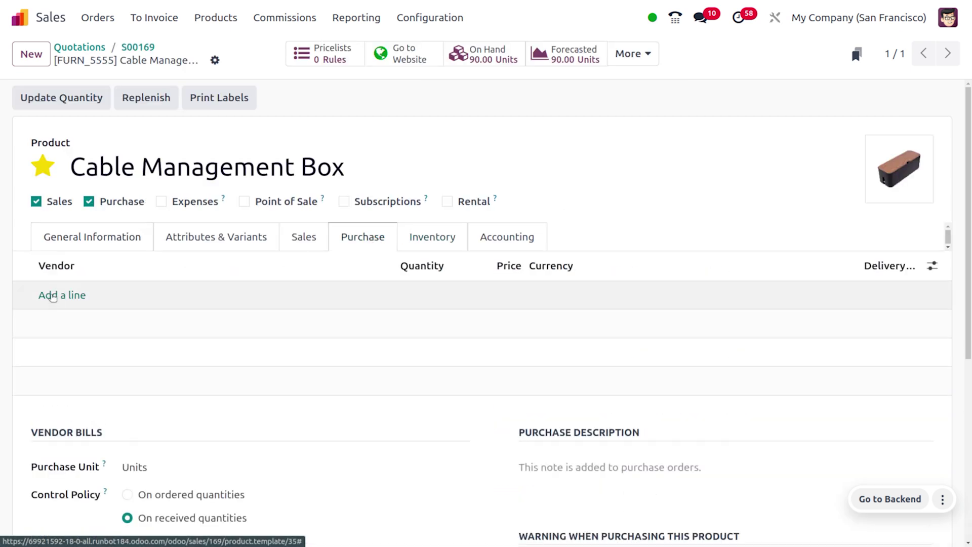
left_click(53, 296)
left_click(53, 295)
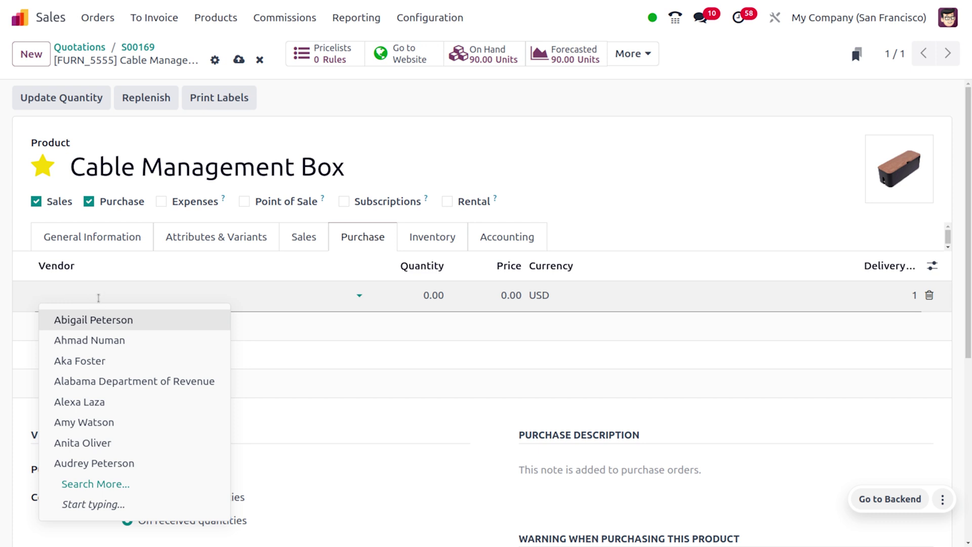
left_click(115, 320)
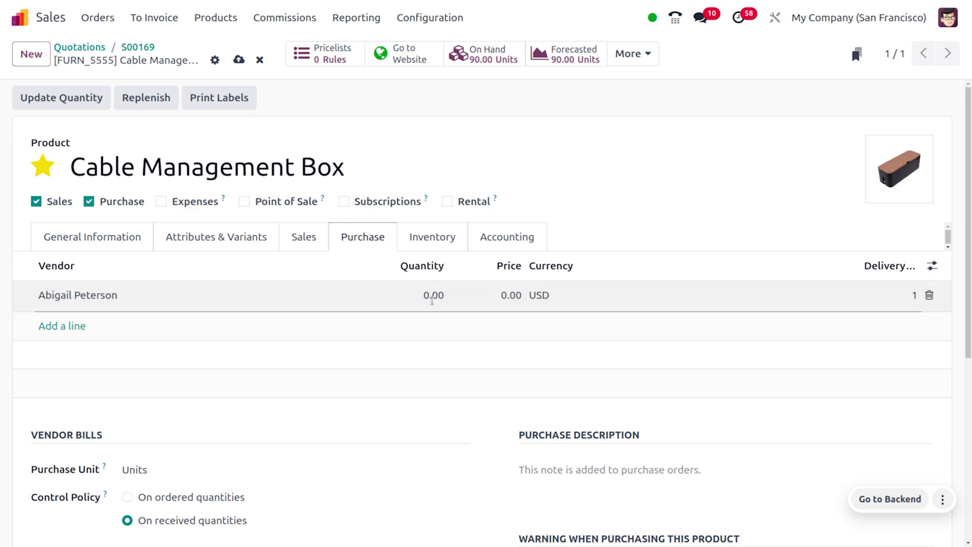
left_click(496, 297)
type("2")
left_click(708, 252)
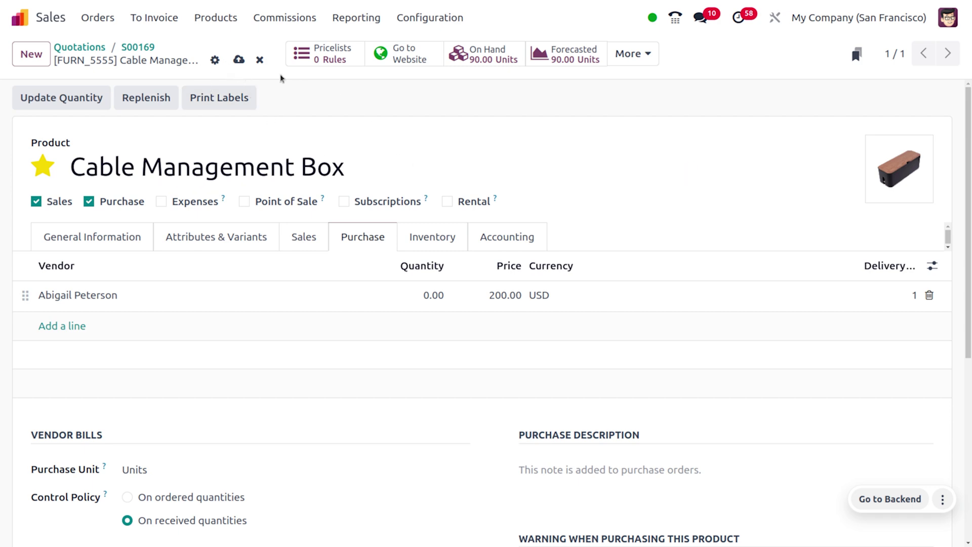
left_click(239, 60)
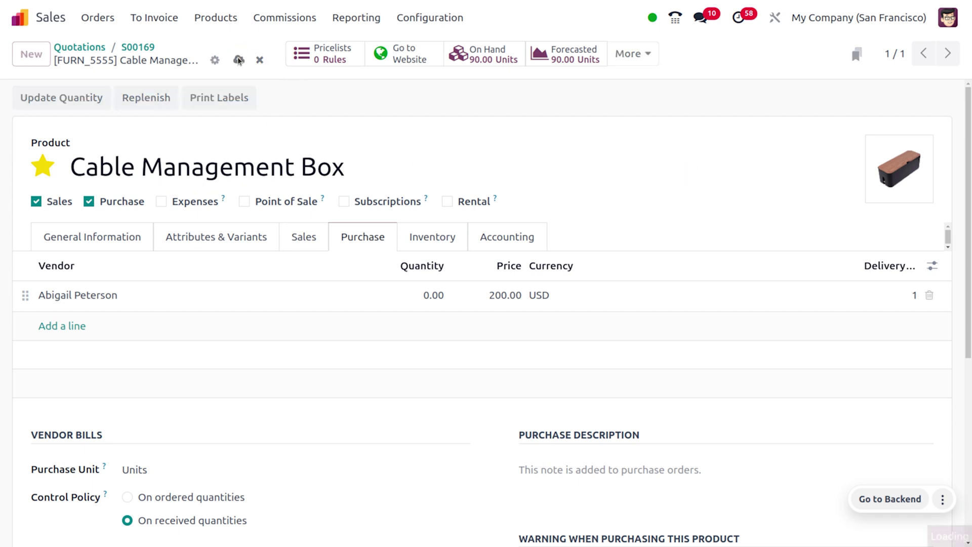
left_click(138, 47)
- Confirm S00169, then open and confirm its generated purchase order P00075 for 10 units
left_click(274, 98)
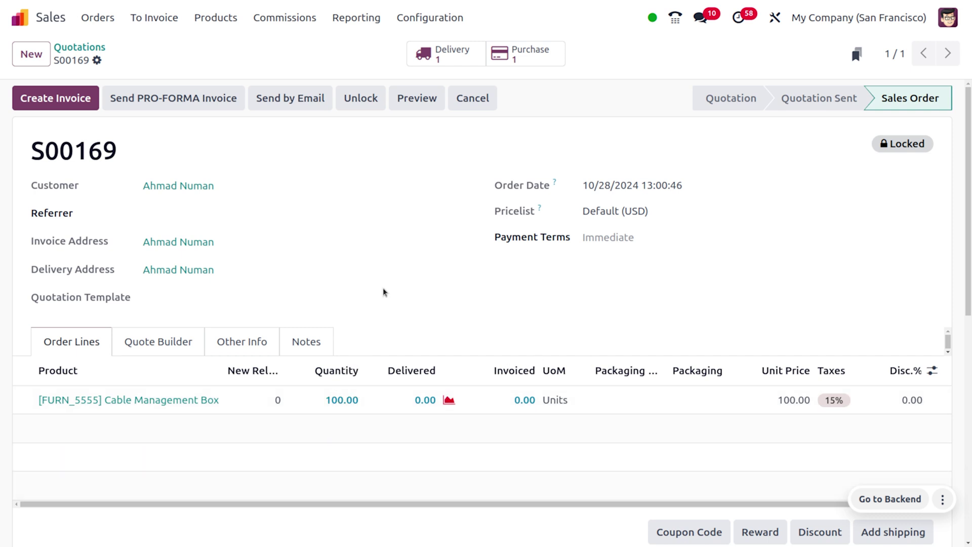
left_click(534, 64)
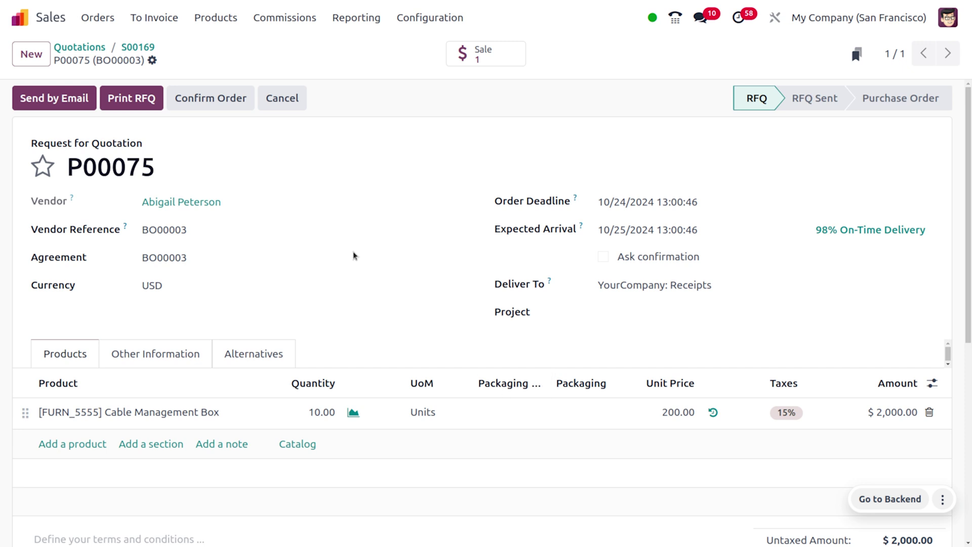
left_click(205, 102)
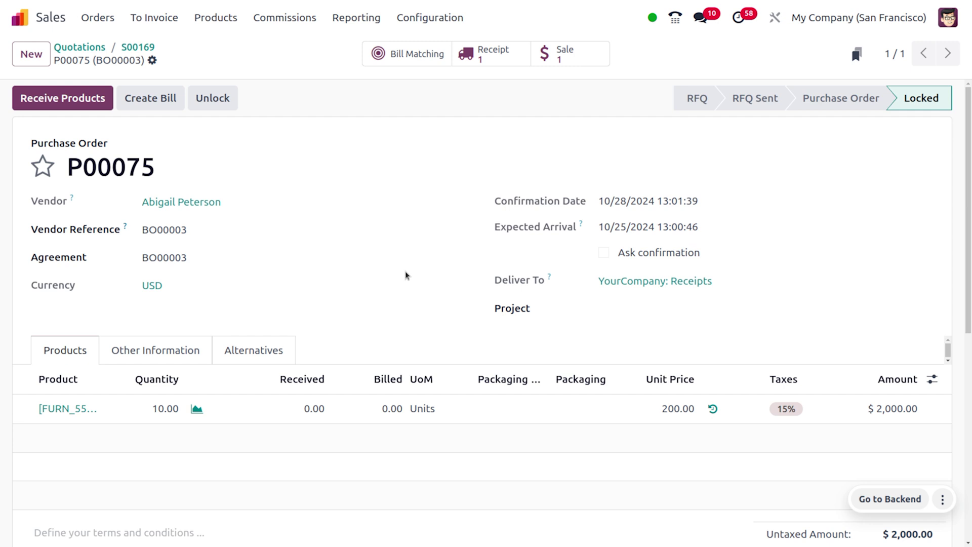
- Open receipt WH/IN/00047, attempt validation, and dismiss the lot-number-required error
left_click(72, 104)
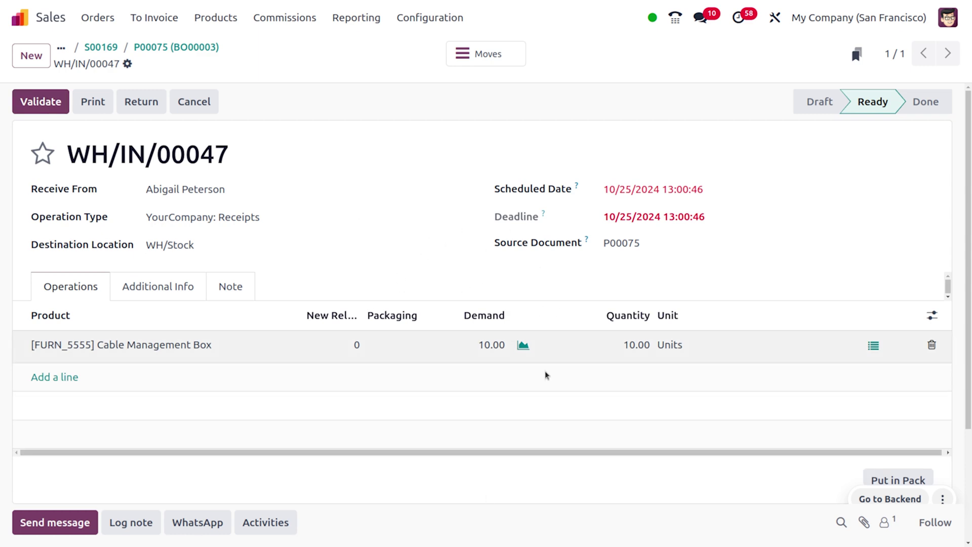
left_click(44, 102)
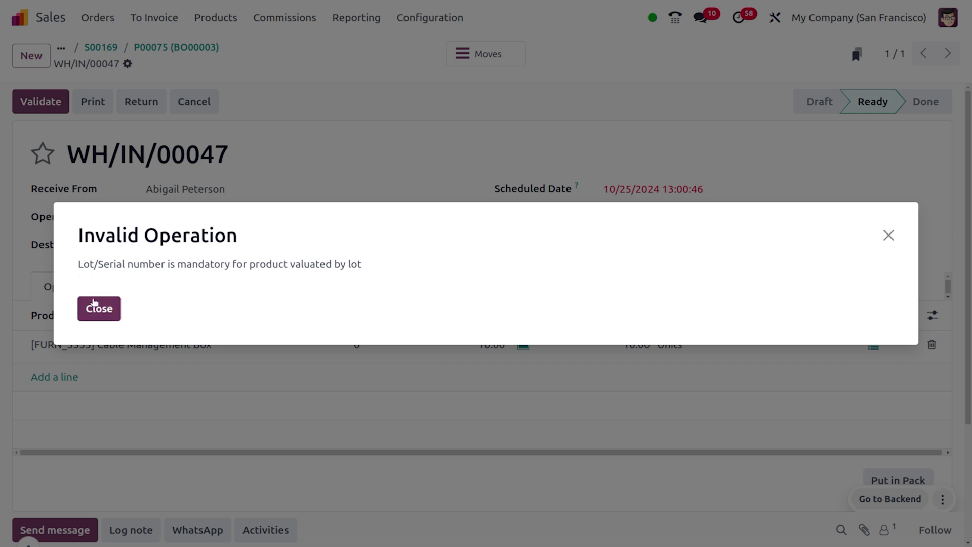
left_click(93, 303)
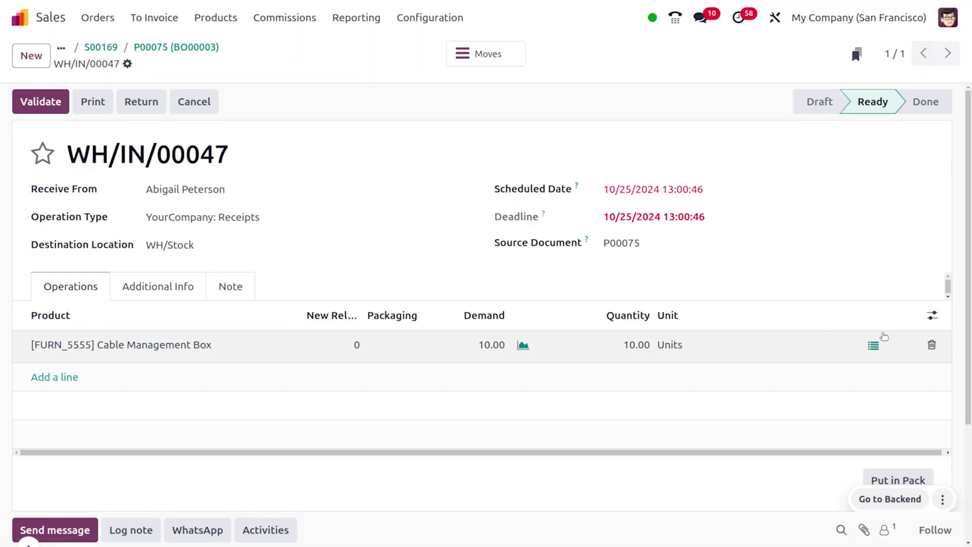
- Show the Serial Numbers column on the receipt lines and open the Cable Management Box move details
left_click(930, 315)
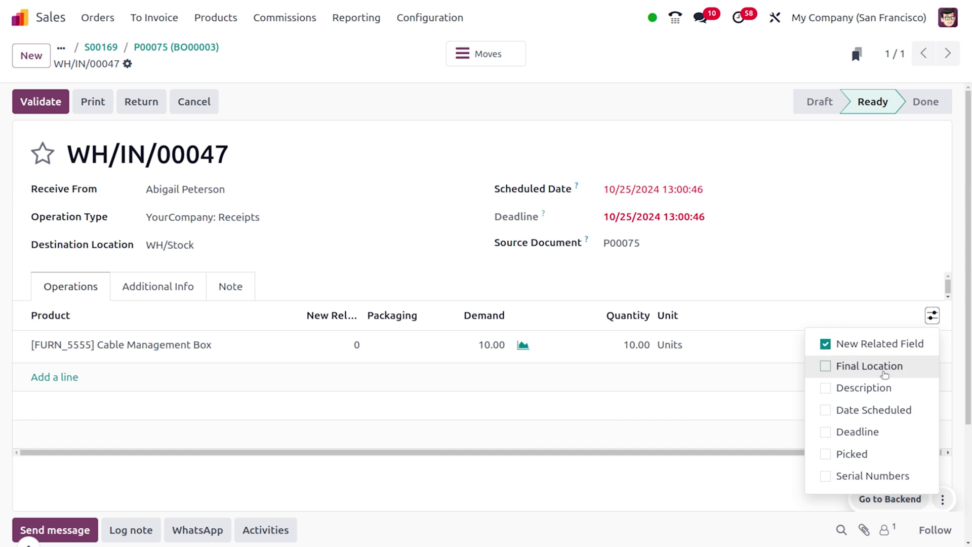
left_click(855, 476)
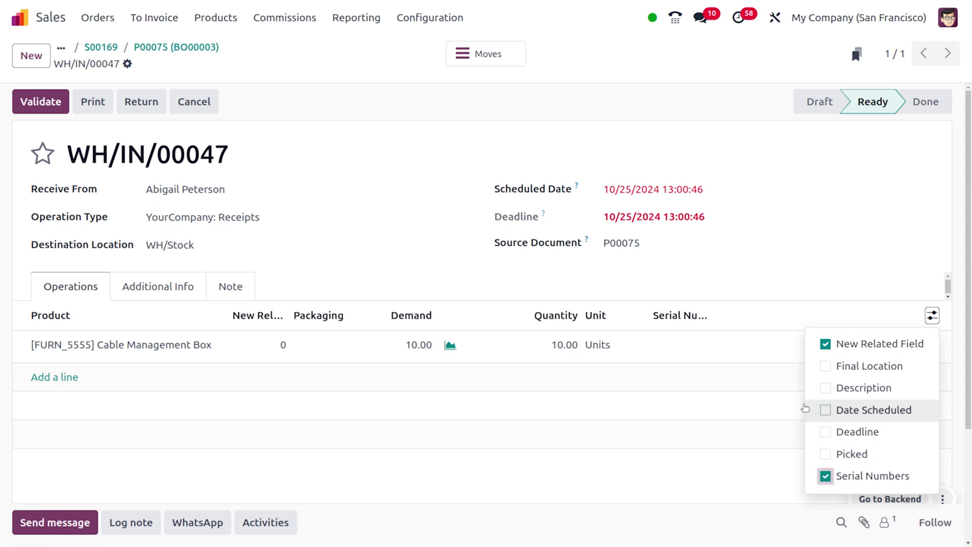
left_click(693, 344)
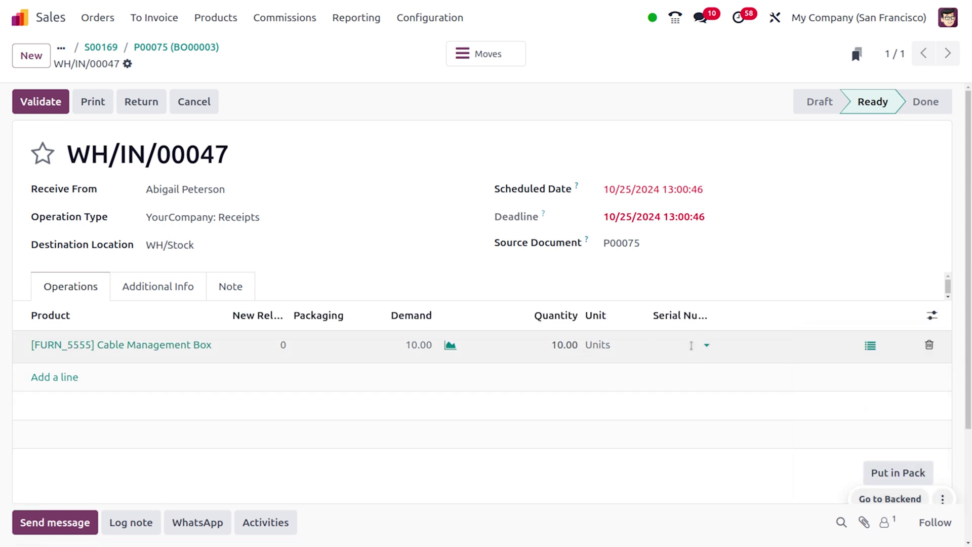
type("560")
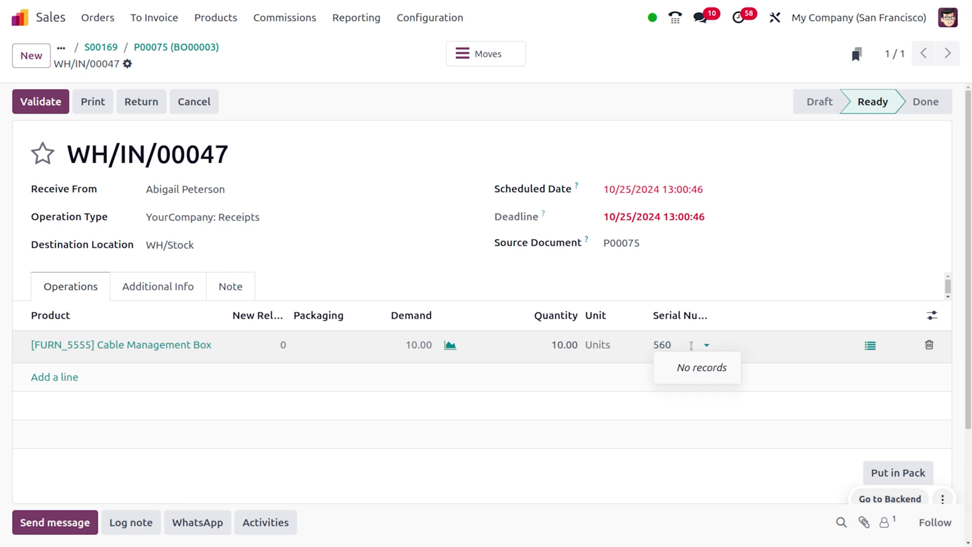
key("BackSpace")
key("BackSpace")
key("BackSpace")
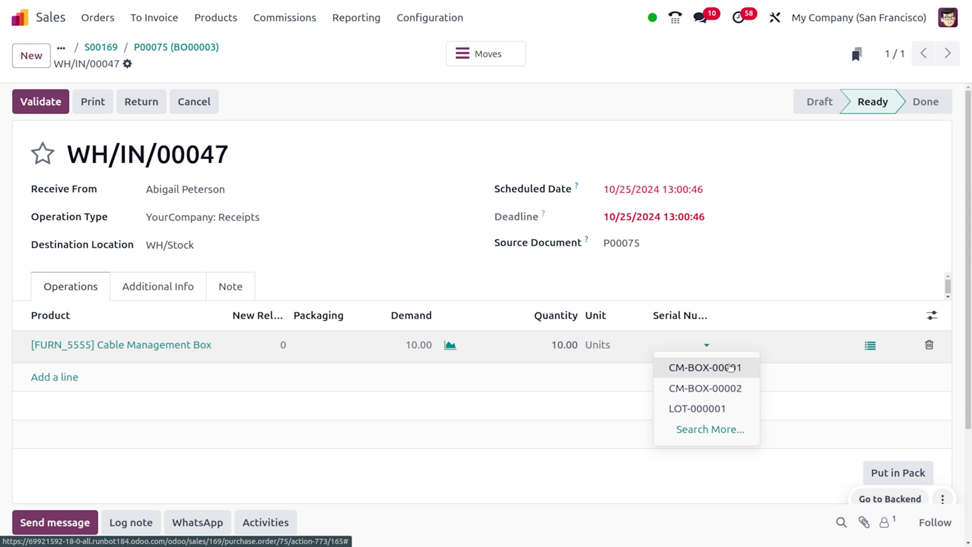
left_click(871, 348)
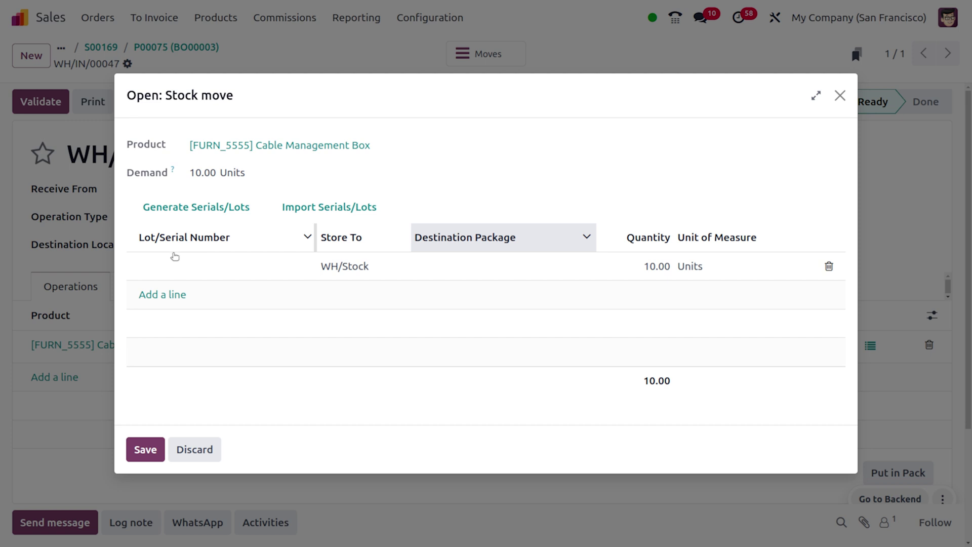
- Assign lot cb506 to the move, save and validate WH/IN/00047, then return to P00075
left_click(175, 267)
type("cb")
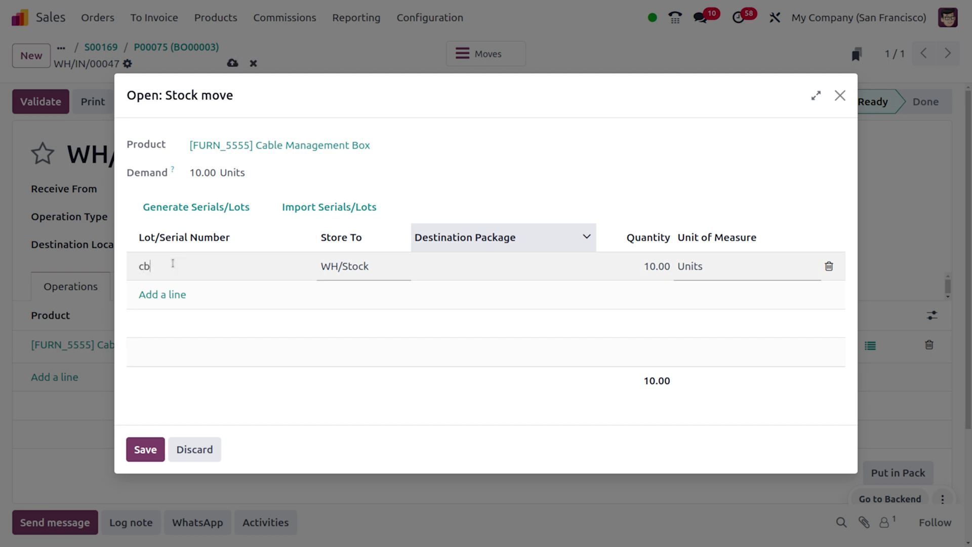
type("506")
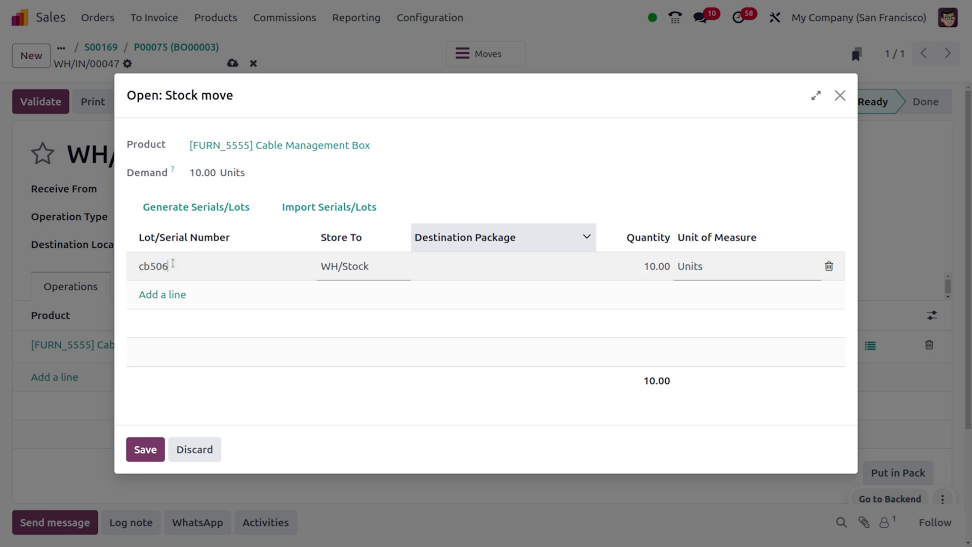
left_click(144, 448)
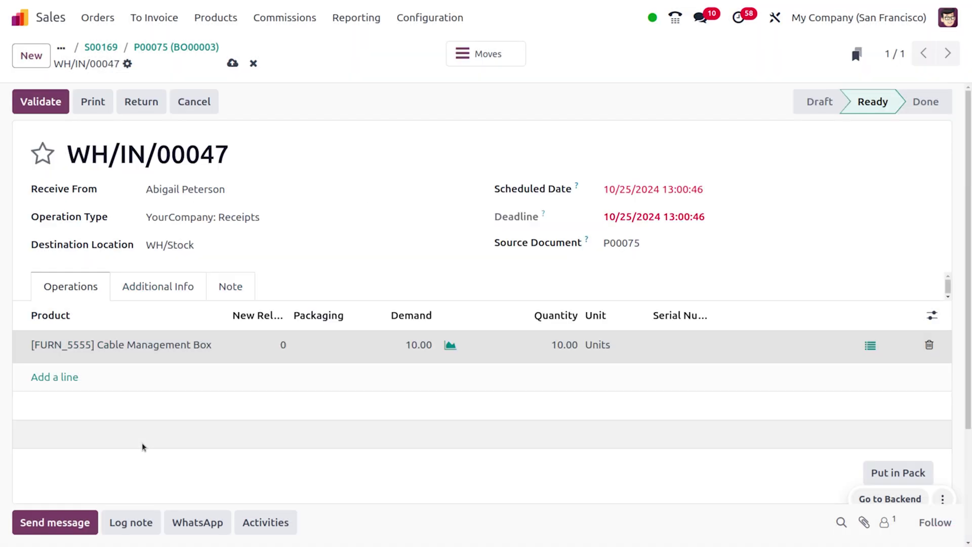
left_click(233, 63)
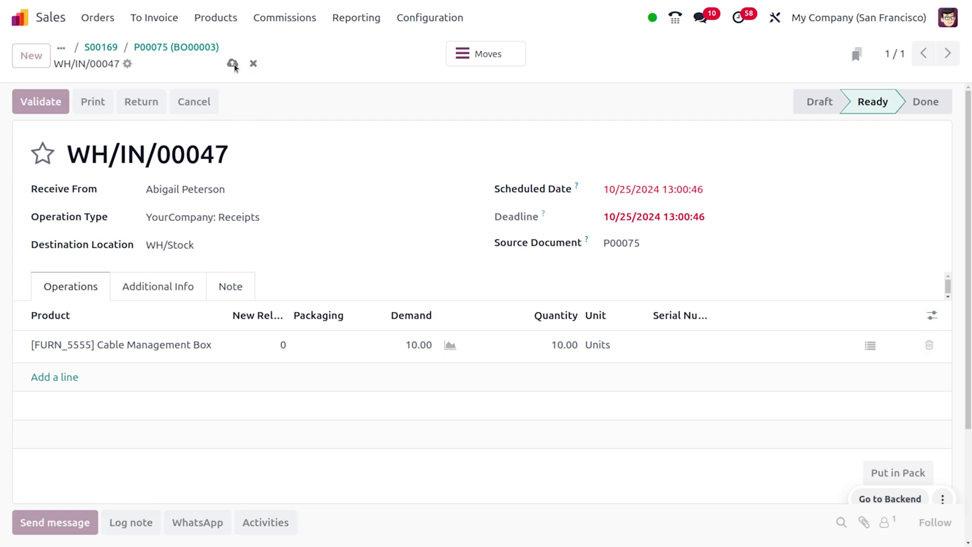
left_click(46, 98)
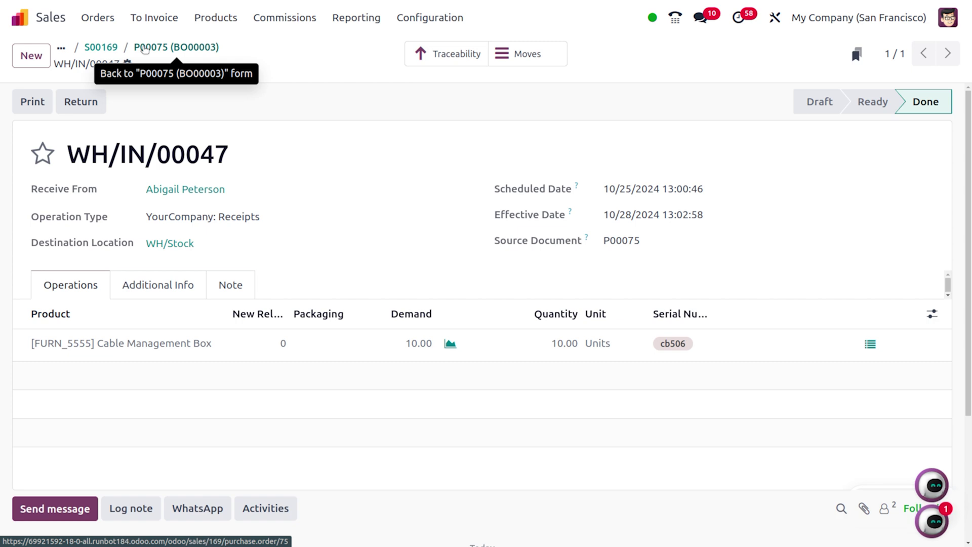
left_click(148, 49)
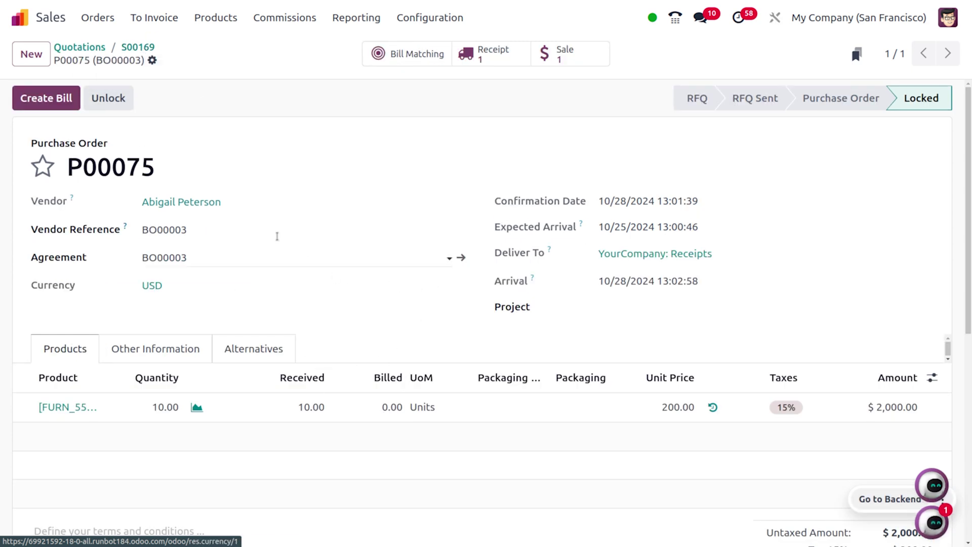
- Return to sales order S00169 and validate its delivery WH/OUT/00081 of 100 units, drawing on lots CM-BOX-00001, CM-BOX-00002 and cb506
left_click(144, 48)
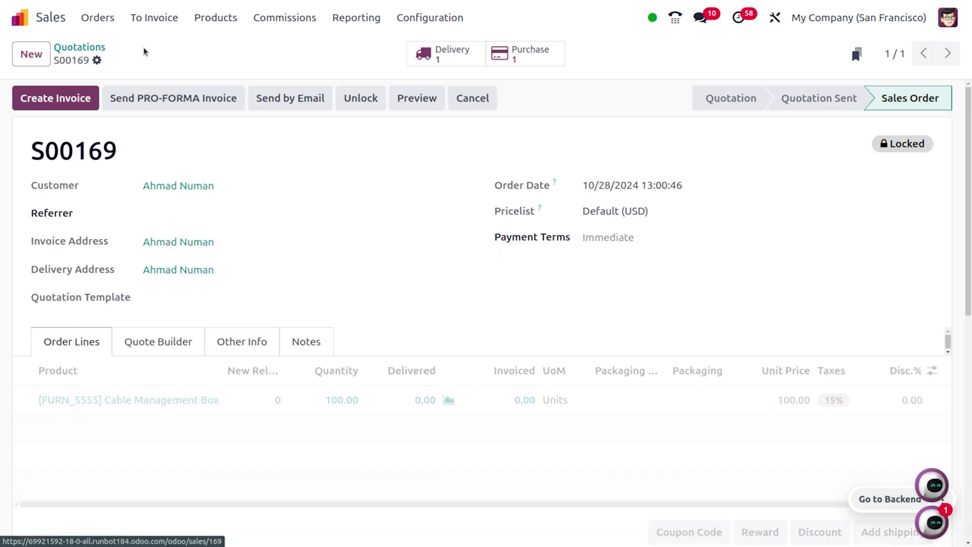
left_click(463, 54)
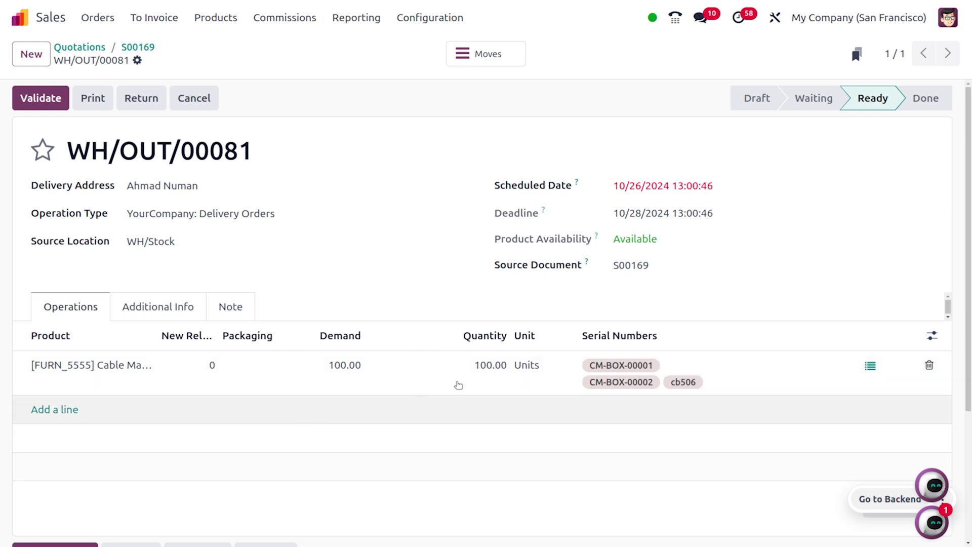
left_click(59, 100)
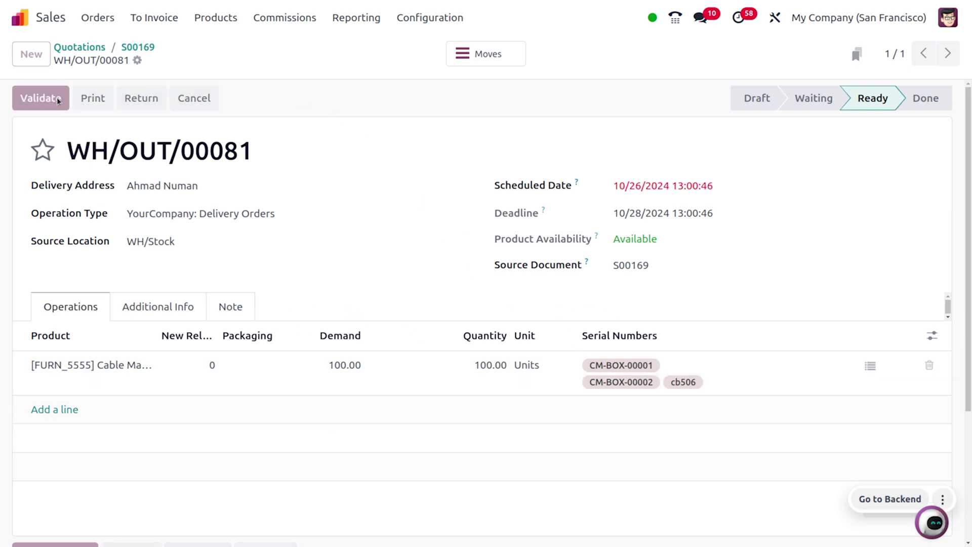